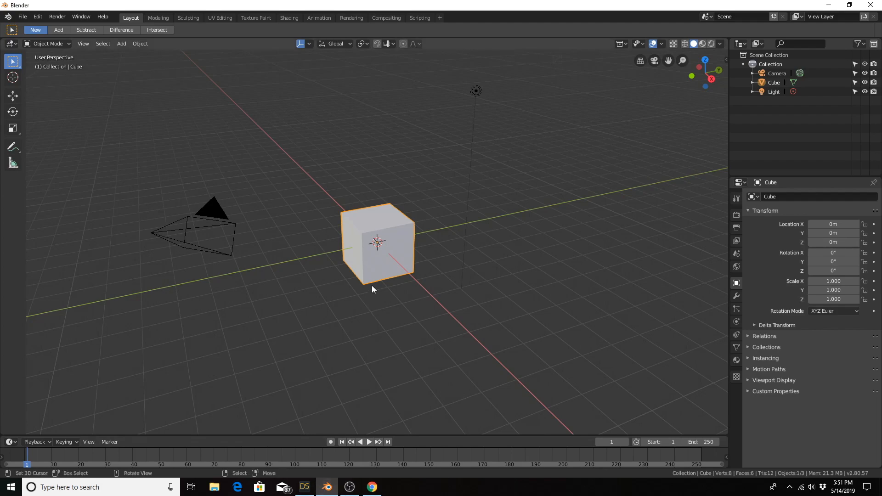
Step: Switch to Chrome and review the DAZ Importer version 1.3 download links and installation instructions, and return to Blender
click(369, 490)
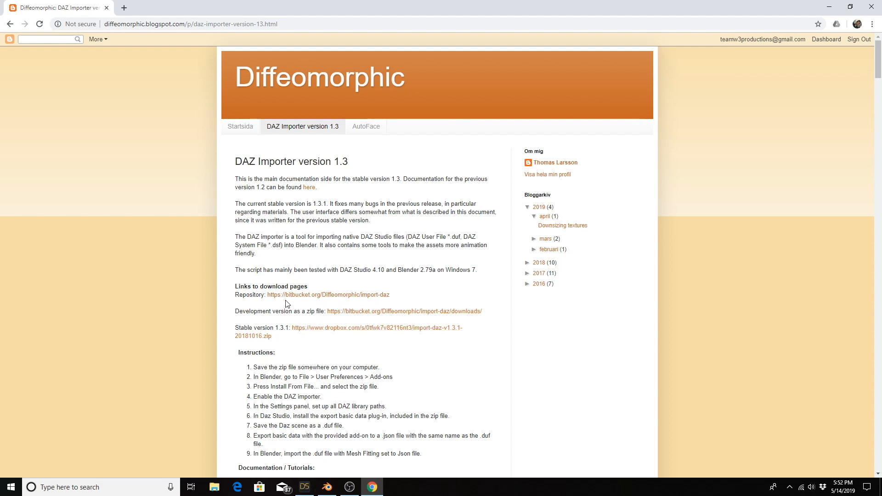
scroll(287, 304, down, 3)
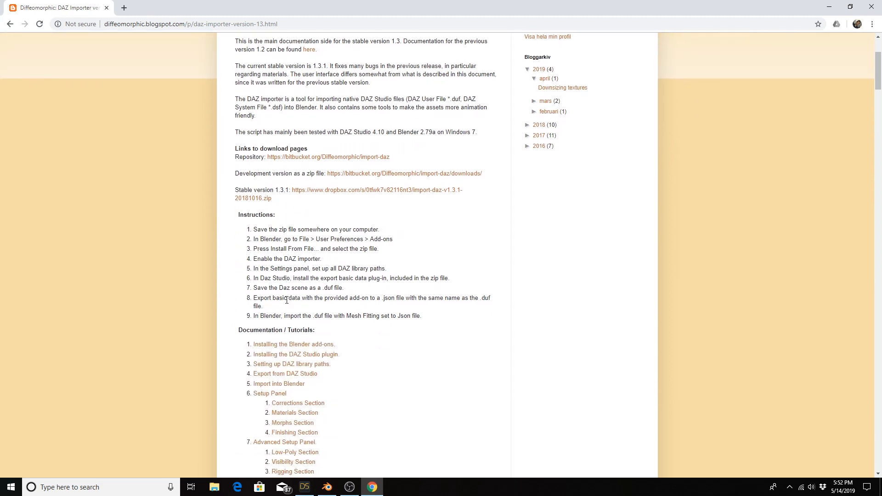
scroll(287, 300, down, 1)
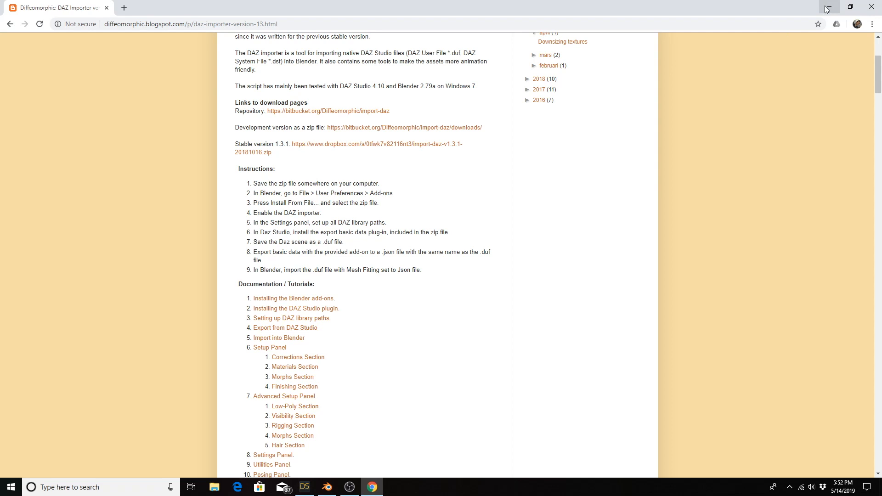
click(827, 9)
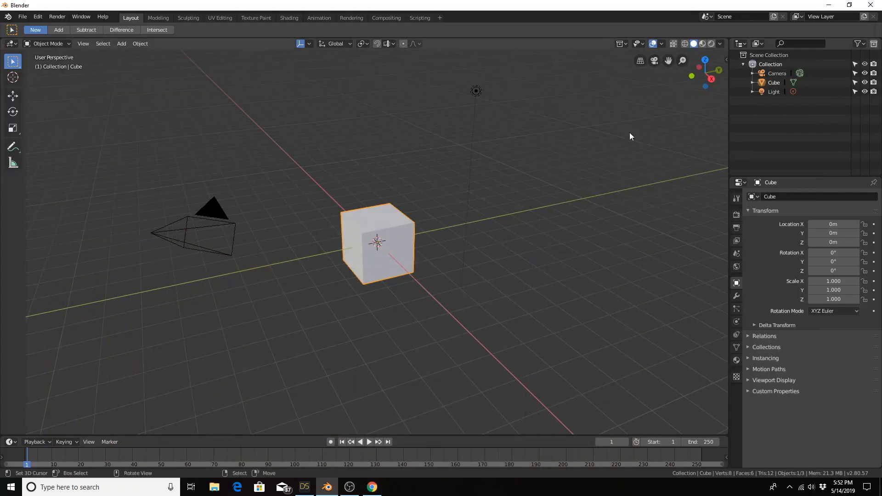
Step: Check the Import-Export: DAZ (.duf, .dsf) format add-on in the preferences by searching for "daz", and close the preferences
click(37, 17)
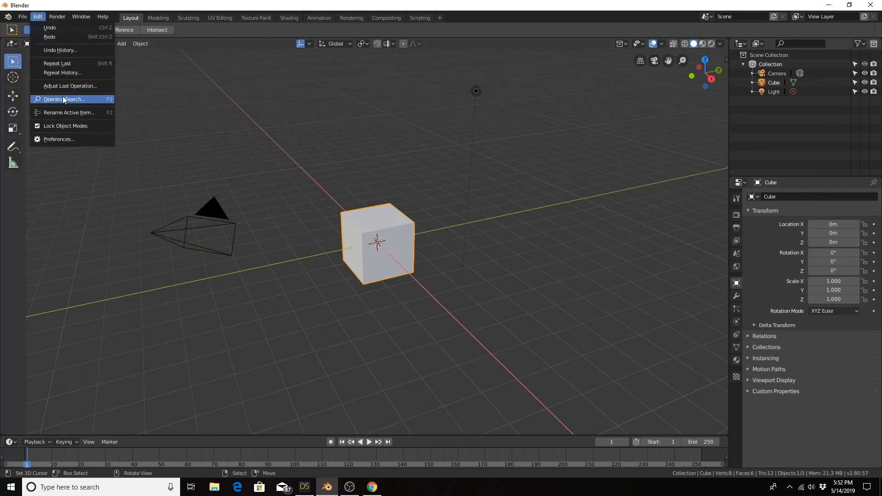
click(56, 134)
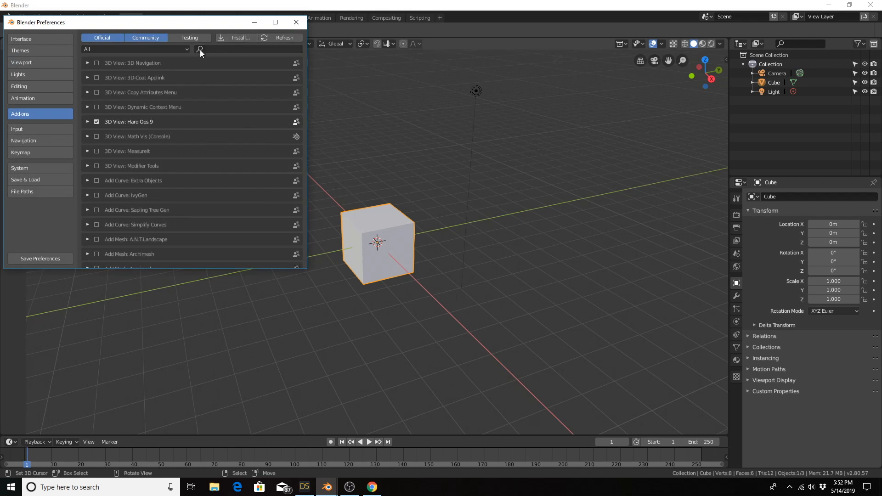
click(242, 49)
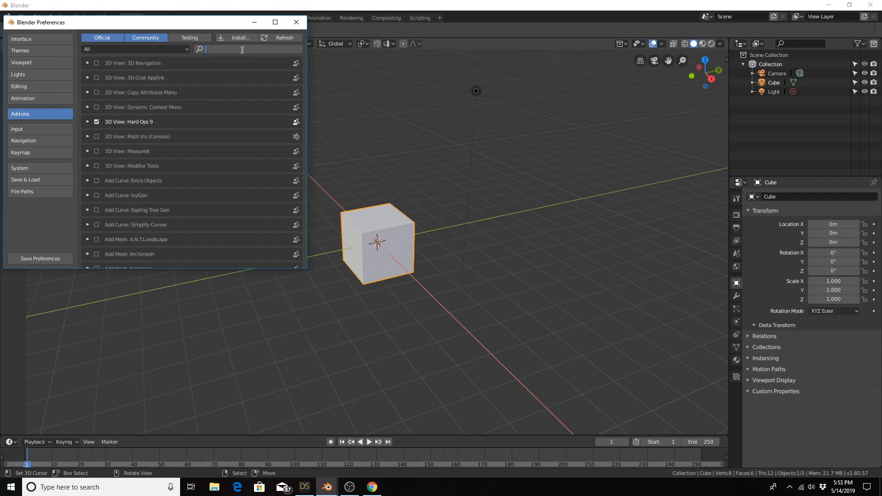
text(daz)
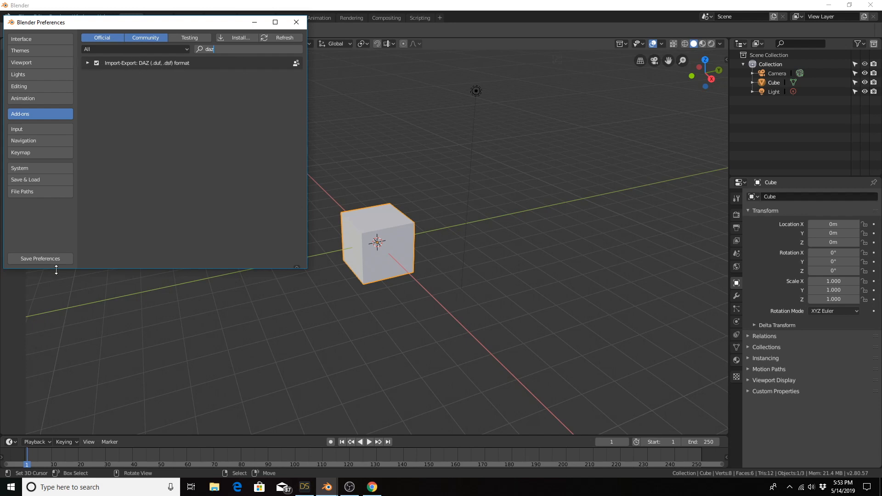
click(297, 22)
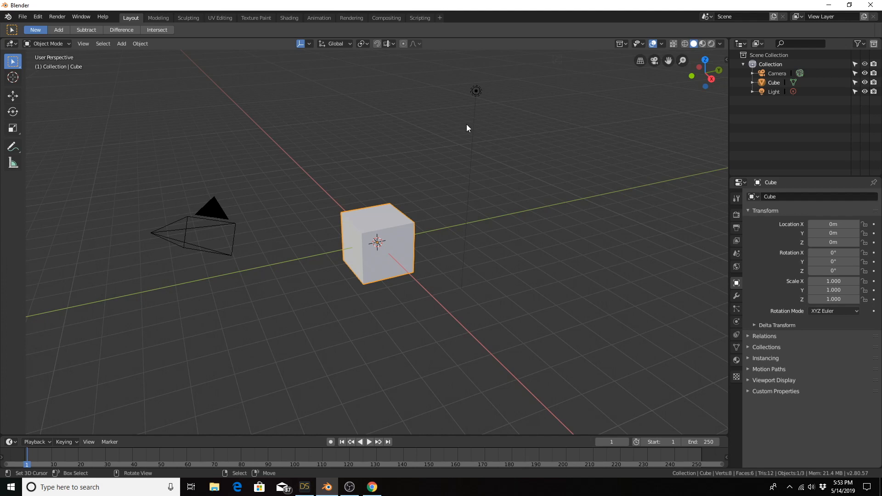
Step: Display the DAZ Runtime settings with the Paths To DAZ Library section enabled, and widen the sidebar to show full paths
key(n)
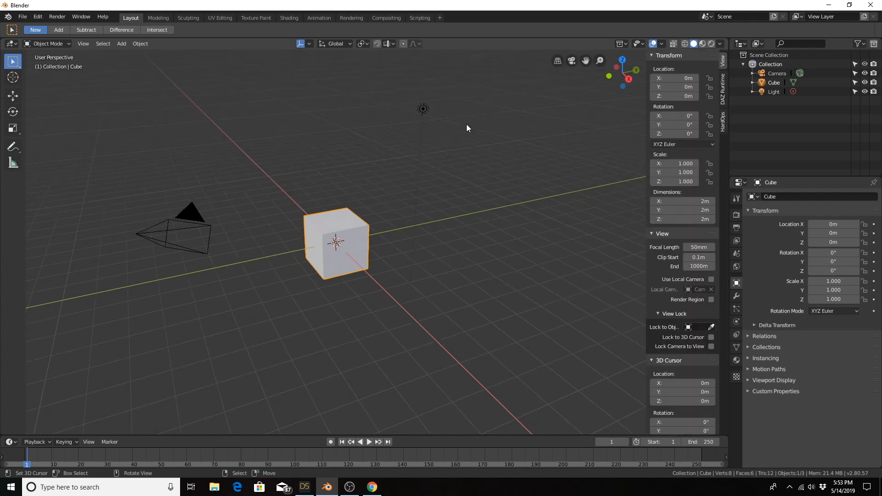
click(723, 99)
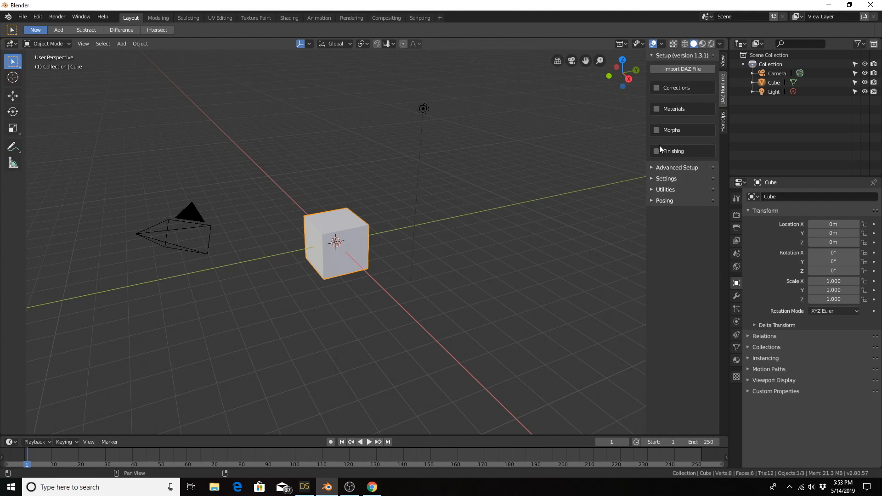
click(651, 179)
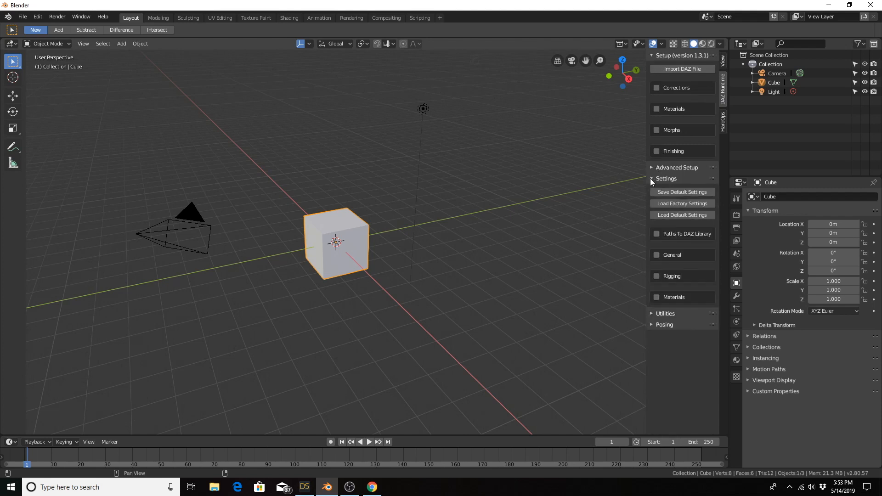
click(657, 235)
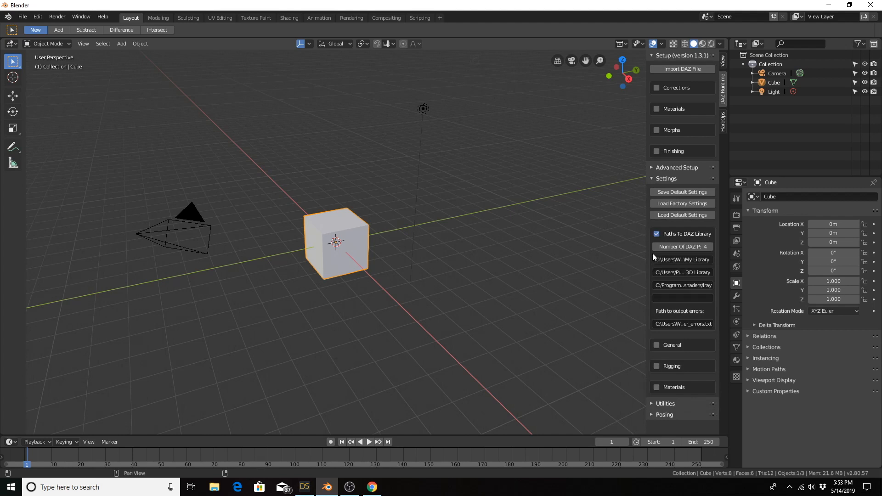
drag(648, 244, 407, 256)
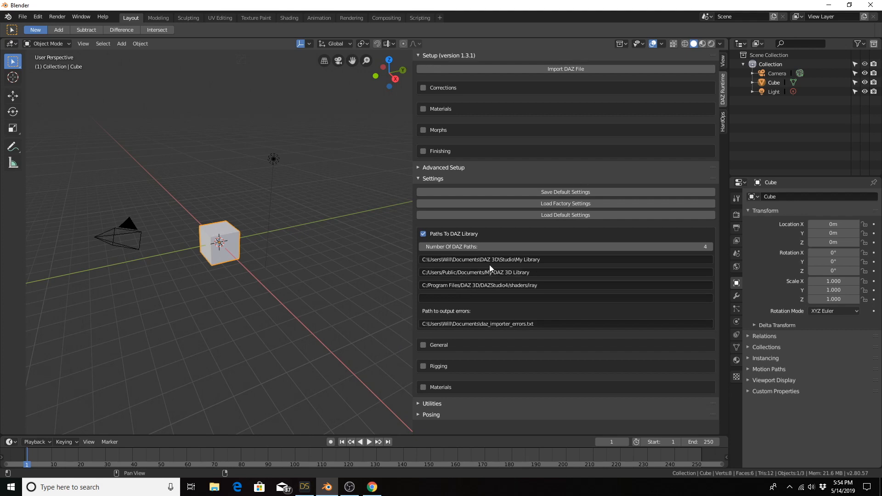
Step: Compare the importer's library paths with the My Library and My DAZ 3D Library folders in DAZ Studio, and return to Blender
click(304, 486)
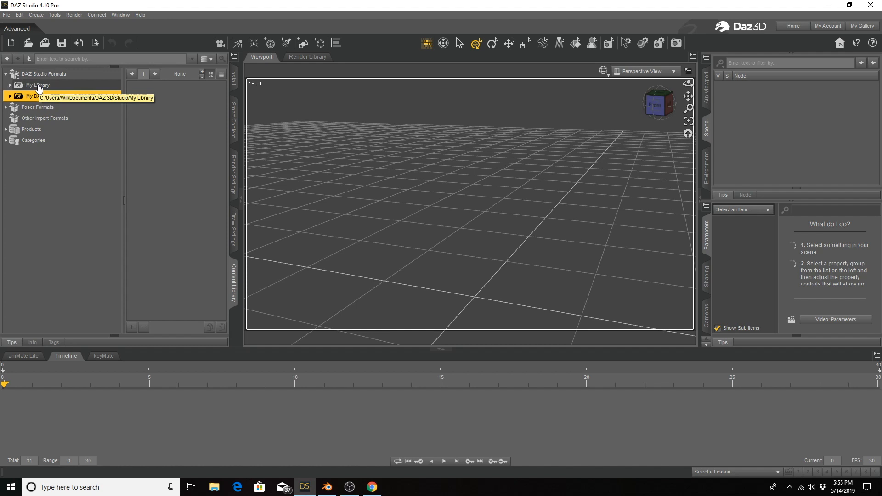
click(327, 487)
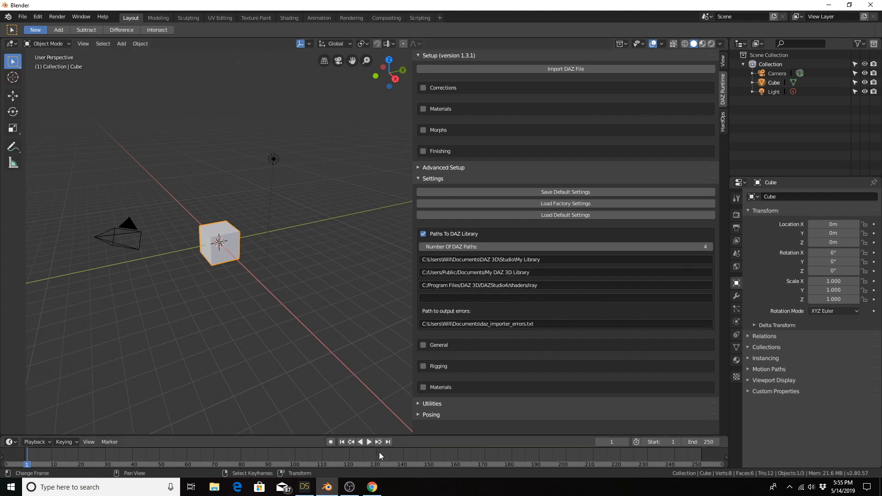
mouse_move(373, 486)
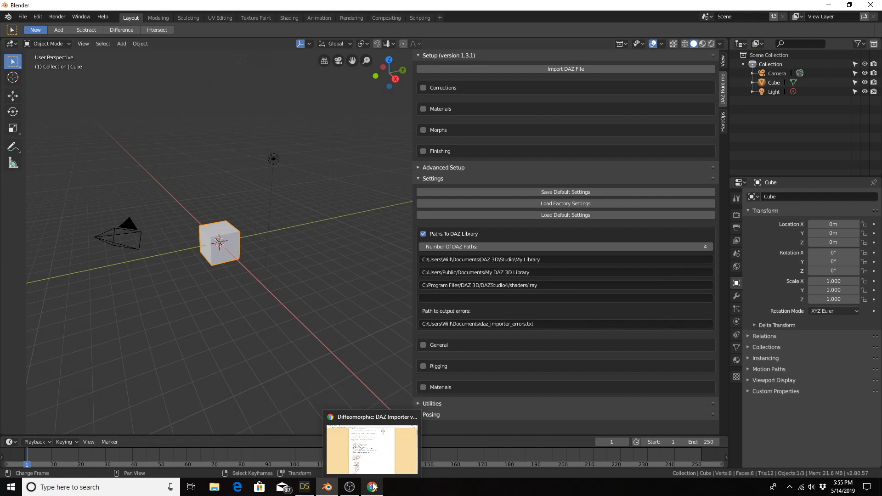
click(303, 489)
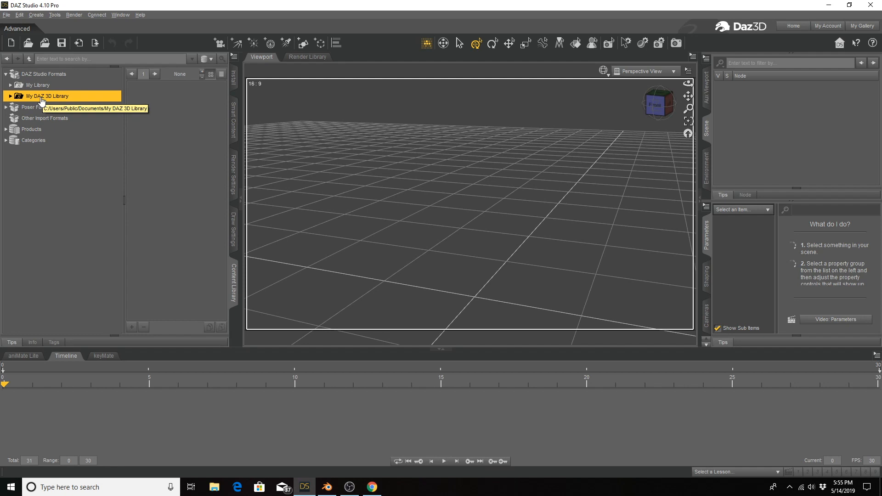
click(330, 492)
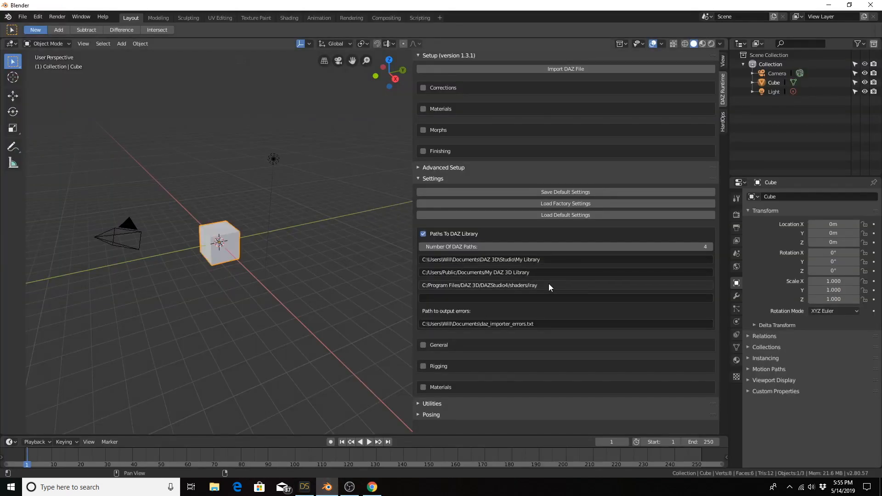
Step: Enter the placeholder text "dsfsdf" as the fourth DAZ library path
click(529, 298)
text(dsfsdf)
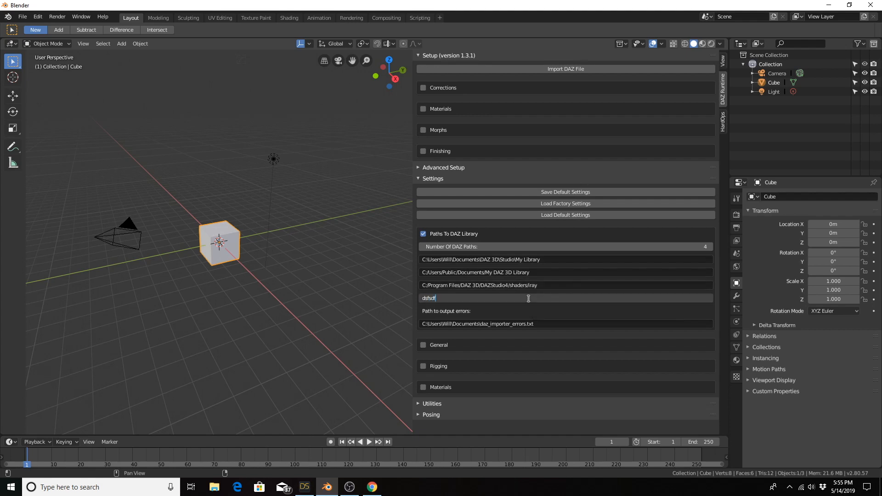
key(Return)
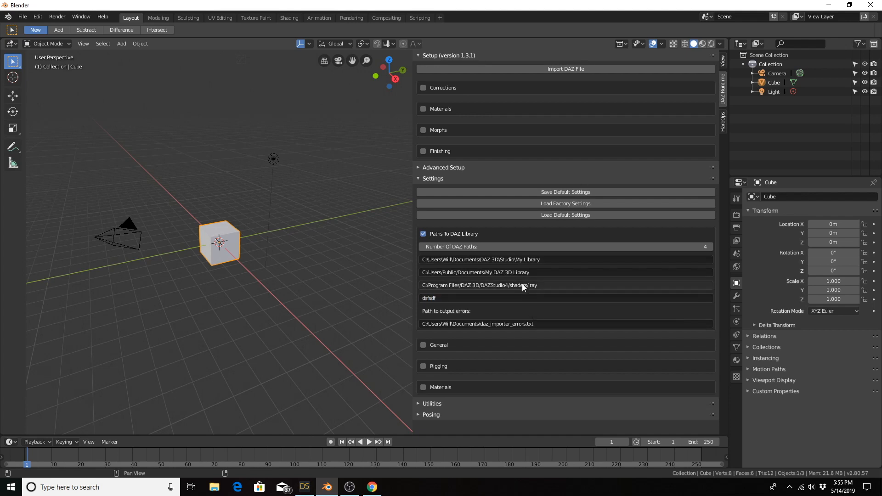
Step: Clear the placeholder text from the fourth DAZ library path
click(445, 298)
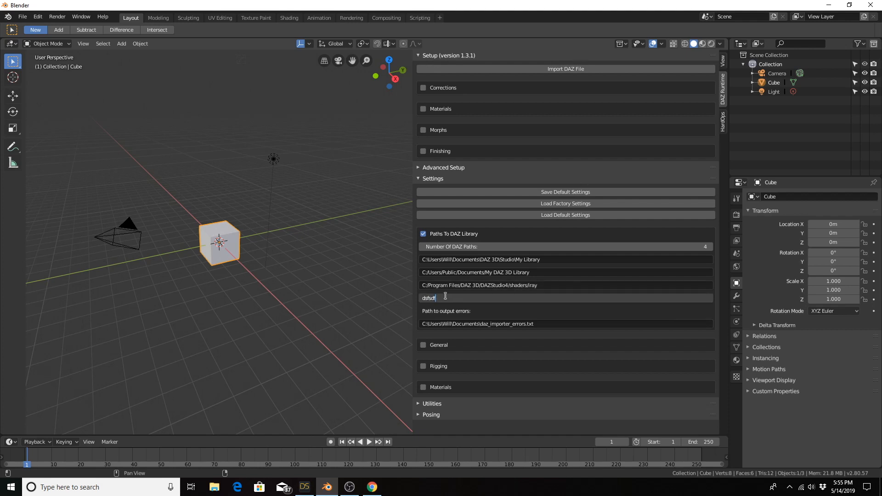
key(BackSpace)
key(BackSpace)
key(BackSpace)
key(BackSpace)
key(BackSpace)
key(BackSpace)
key(Return)
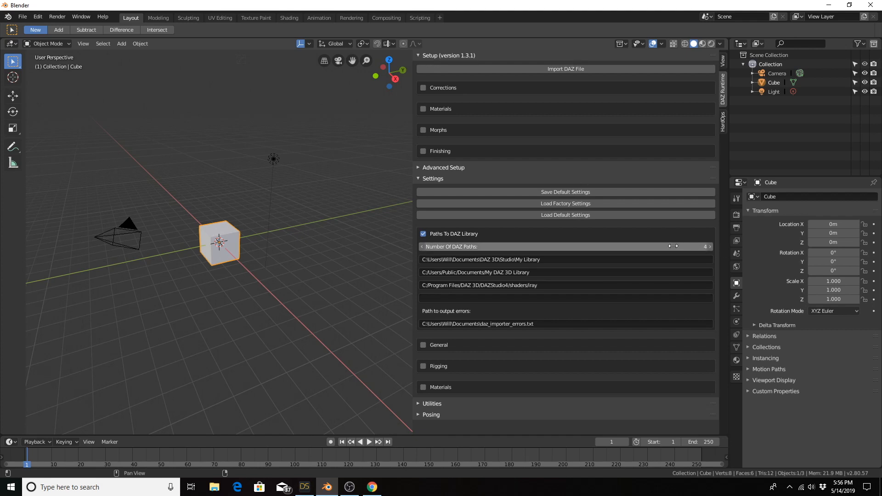
Step: Raise the number of DAZ paths to 6, and set it back to 4
click(713, 246)
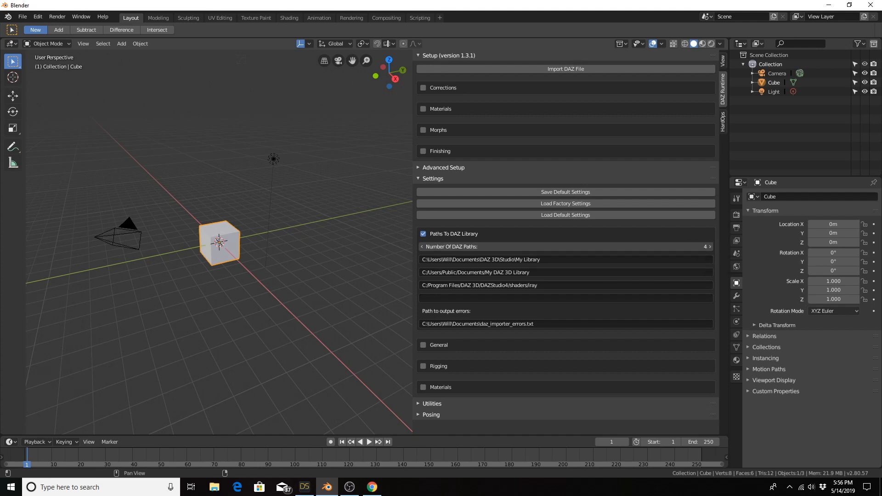
click(712, 247)
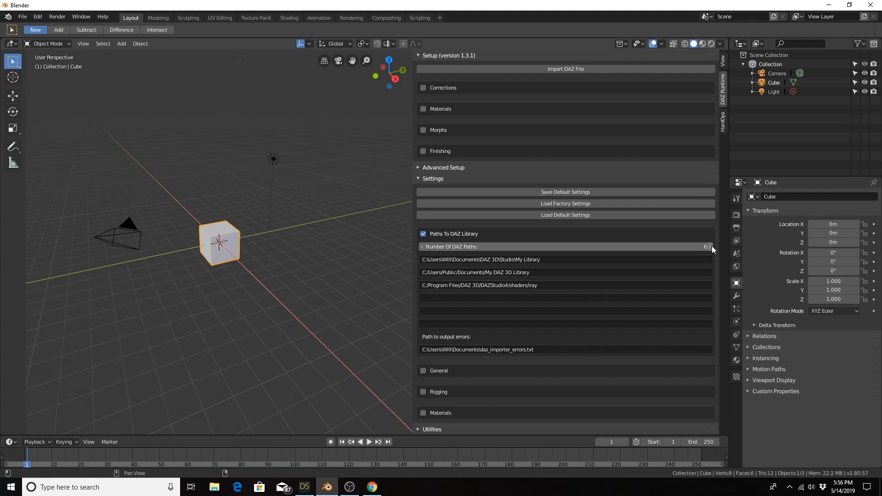
click(424, 247)
click(424, 247)
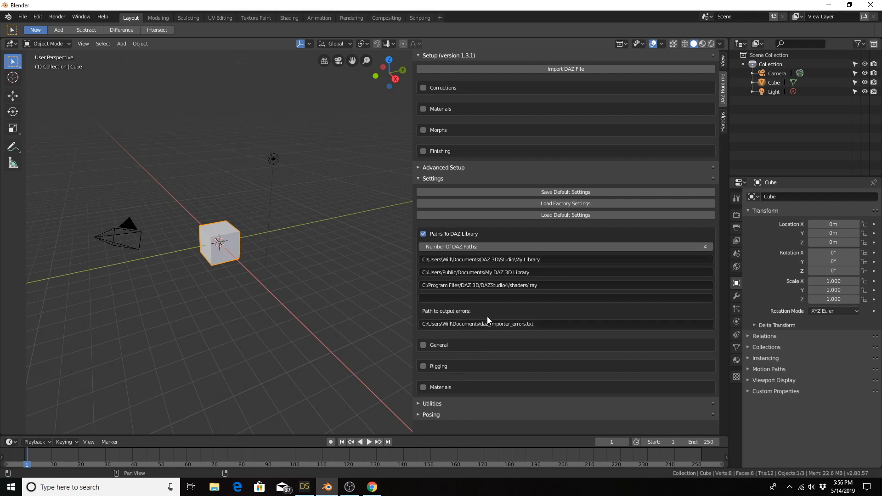
click(499, 328)
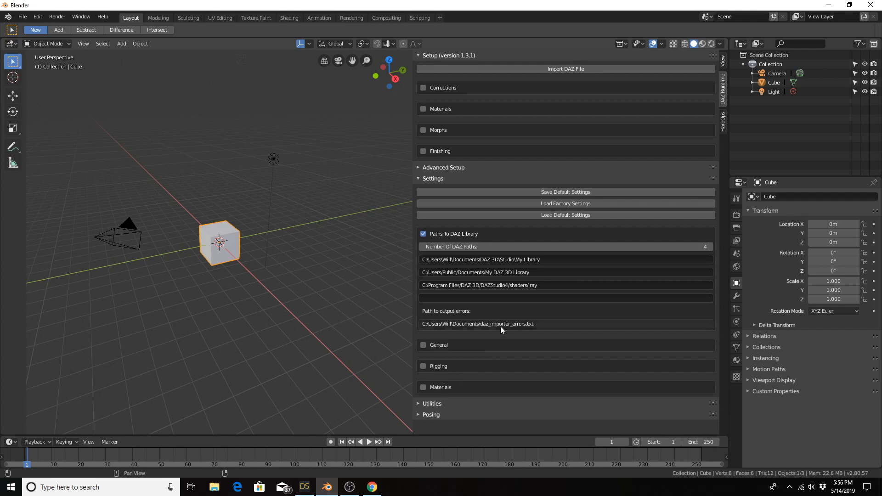